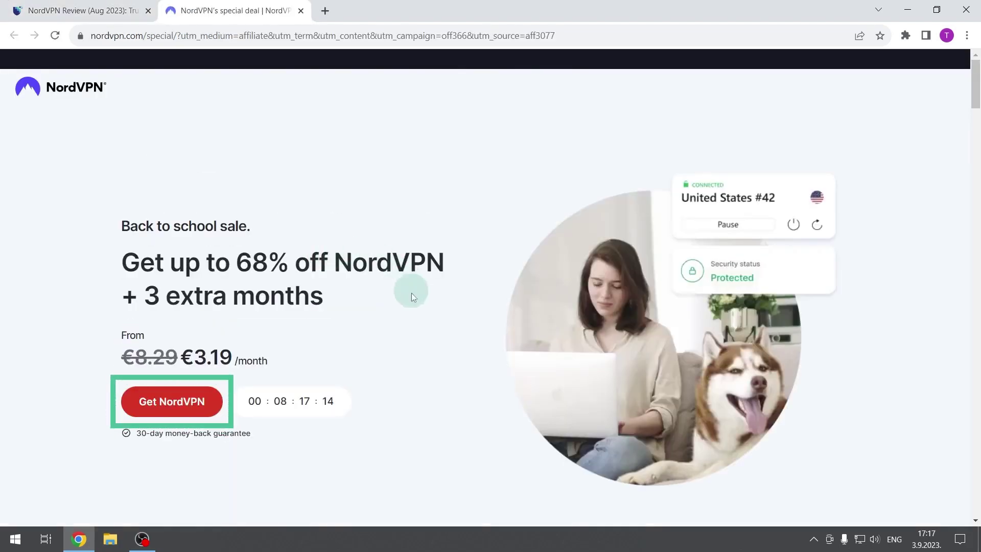
Step: Show NordVPN's monthly plan prices, from €12.99 Standard to €14.99 Complete
left_click(147, 401)
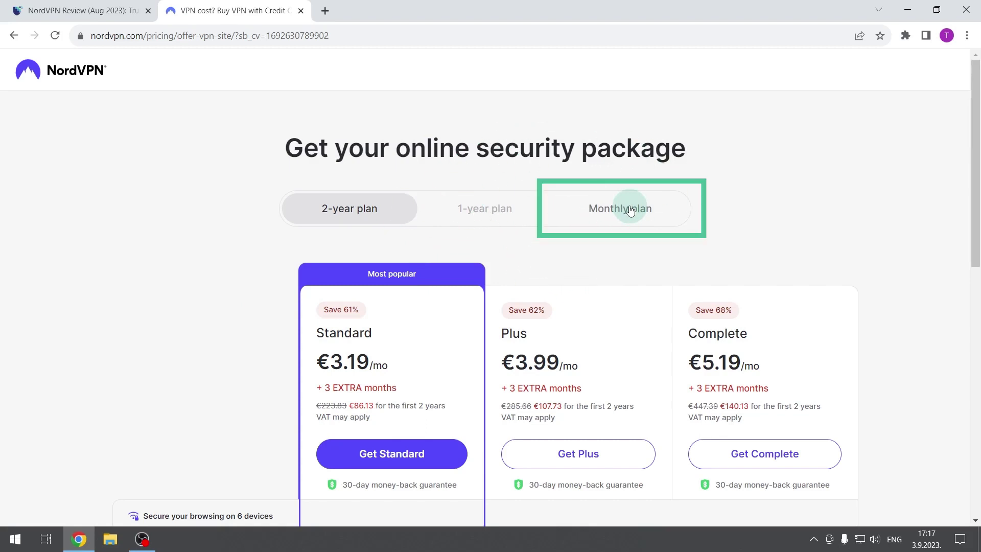
left_click(630, 209)
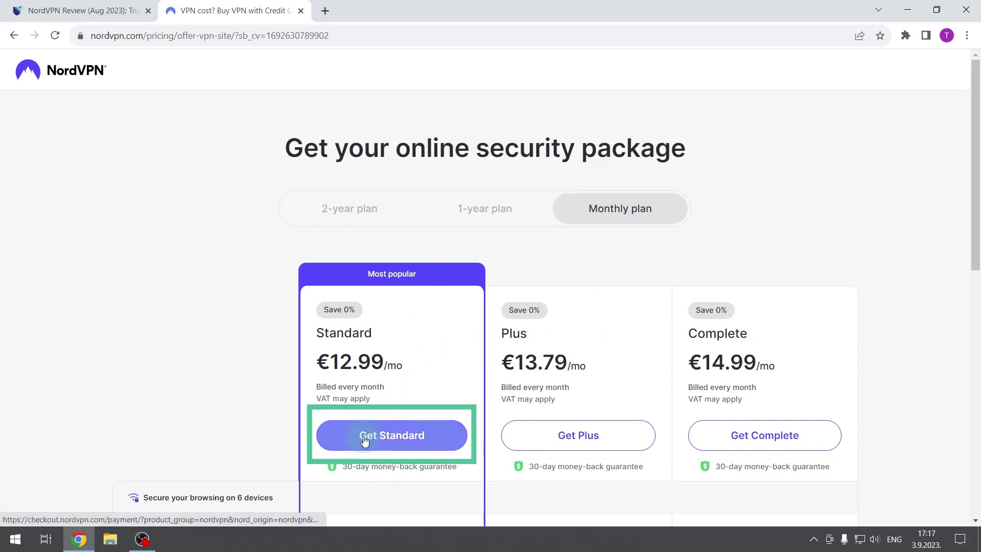
Step: Choose the €12.99 Standard monthly plan and paste in the account email
left_click(365, 439)
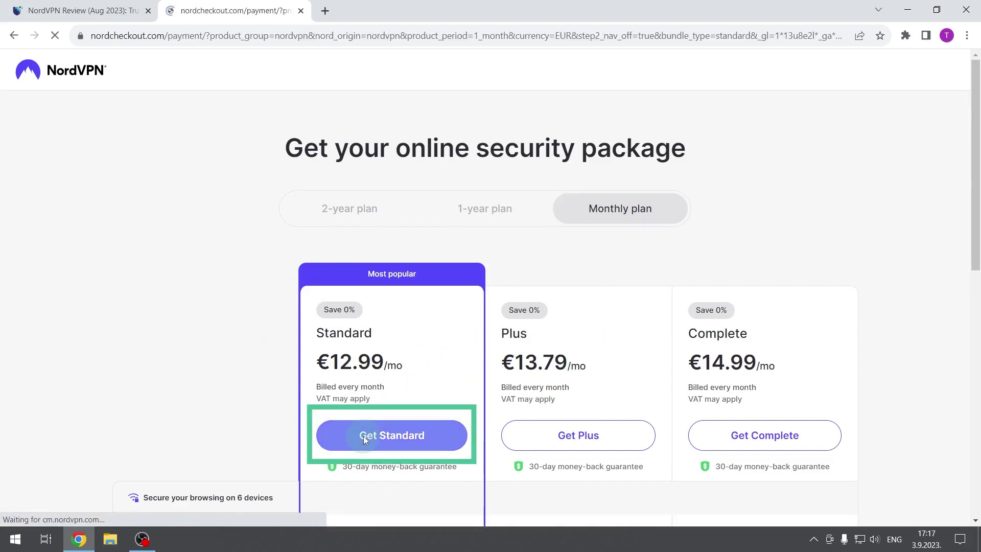
left_click(212, 240)
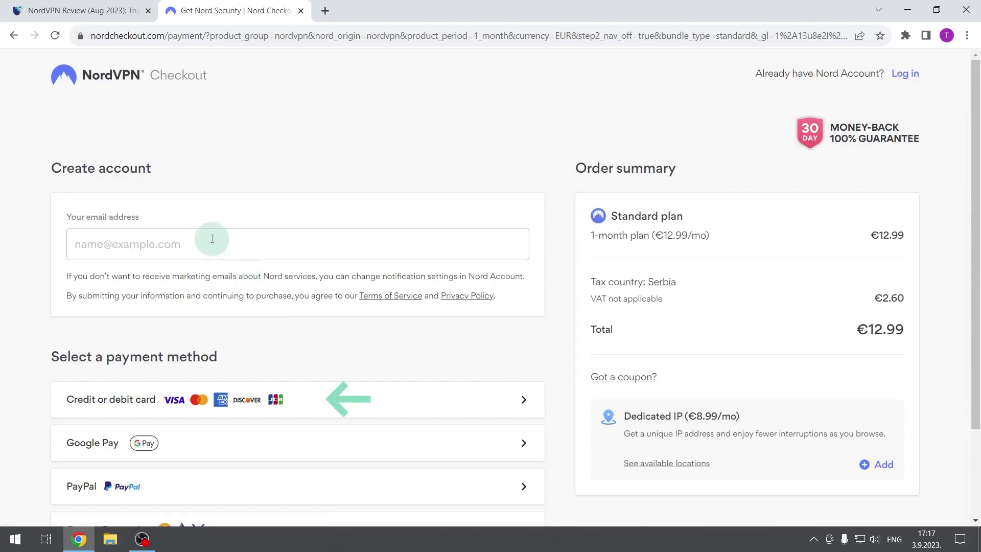
key("ctrl+v")
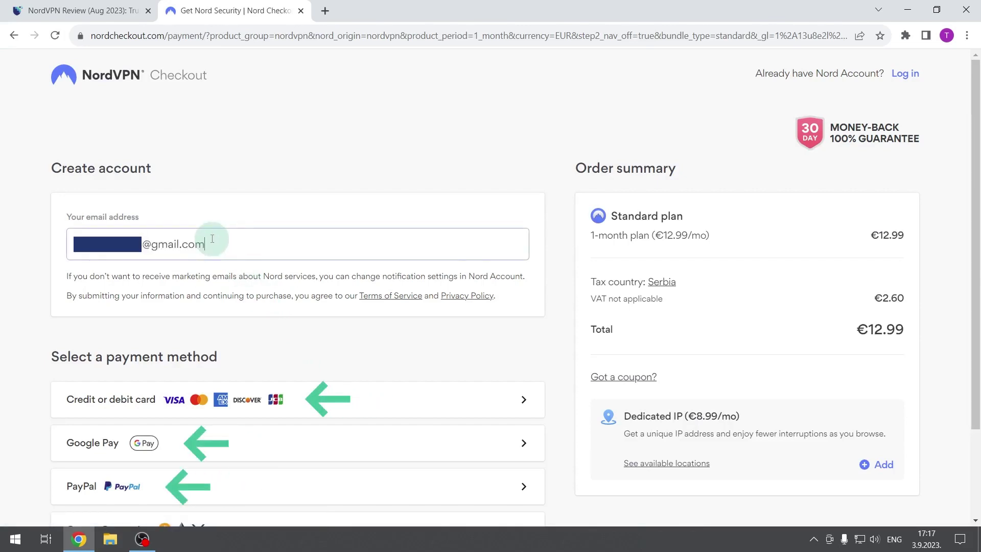
Step: Pay by credit or debit card, filling in name, card number, expiry date and CVV
left_click(528, 400)
left_click(105, 185)
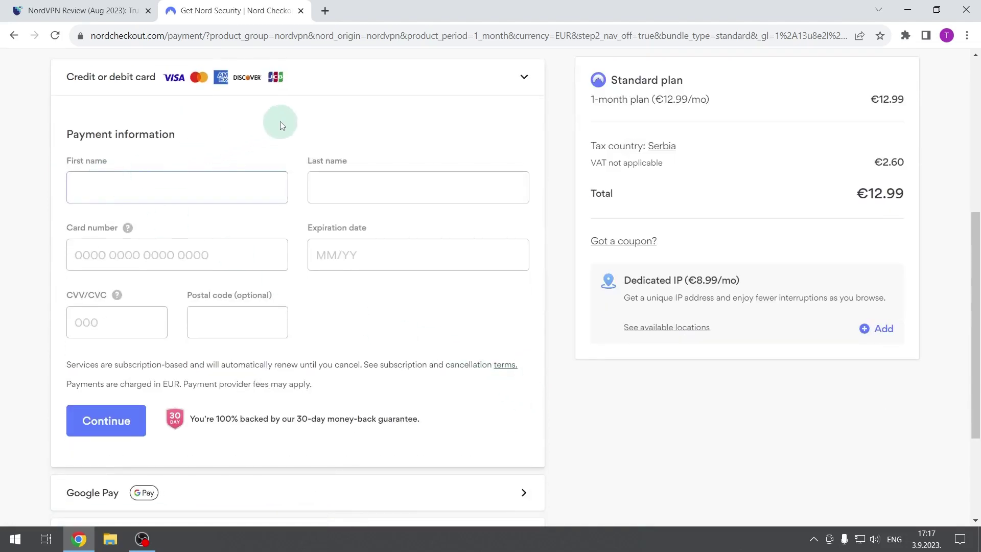
type("[redacted]")
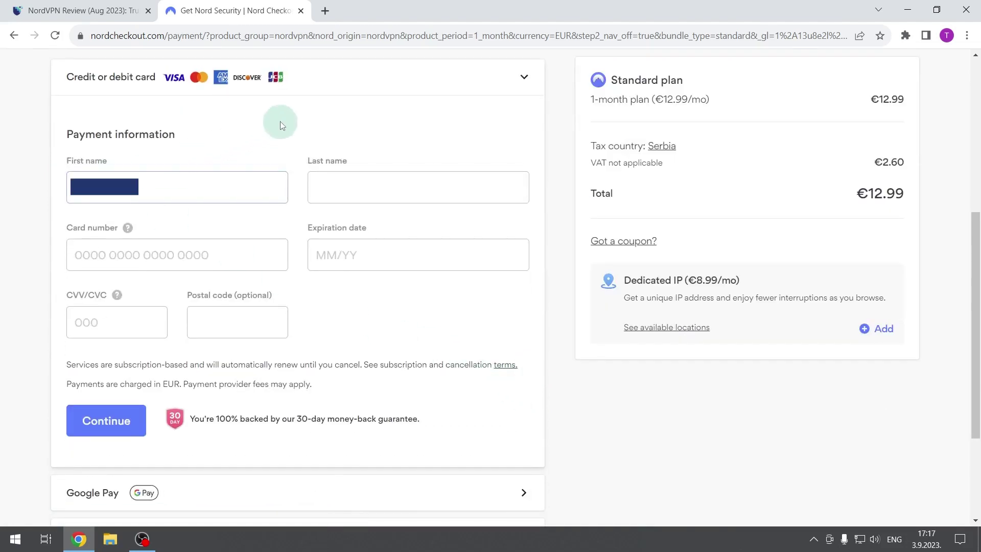
key("Tab")
type("[redacted]")
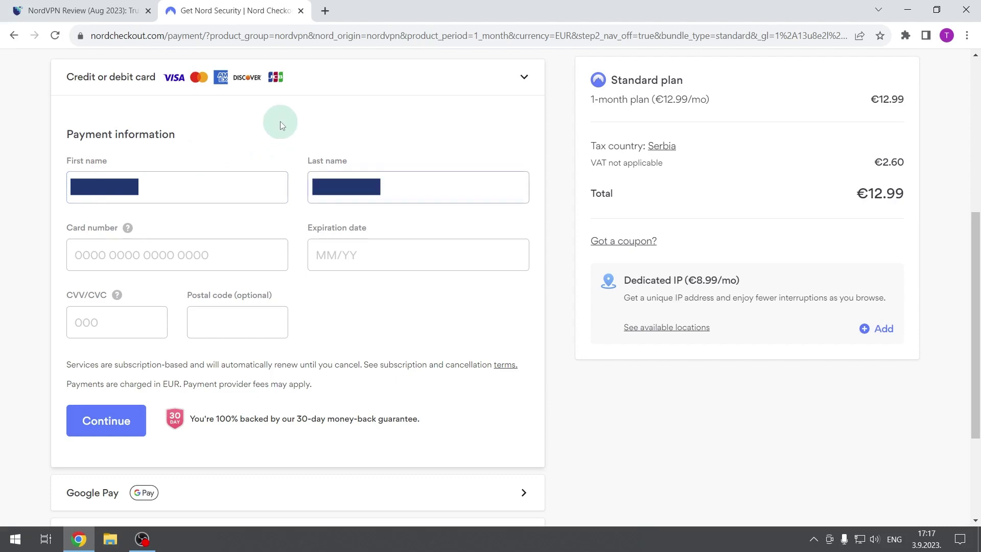
key("Tab")
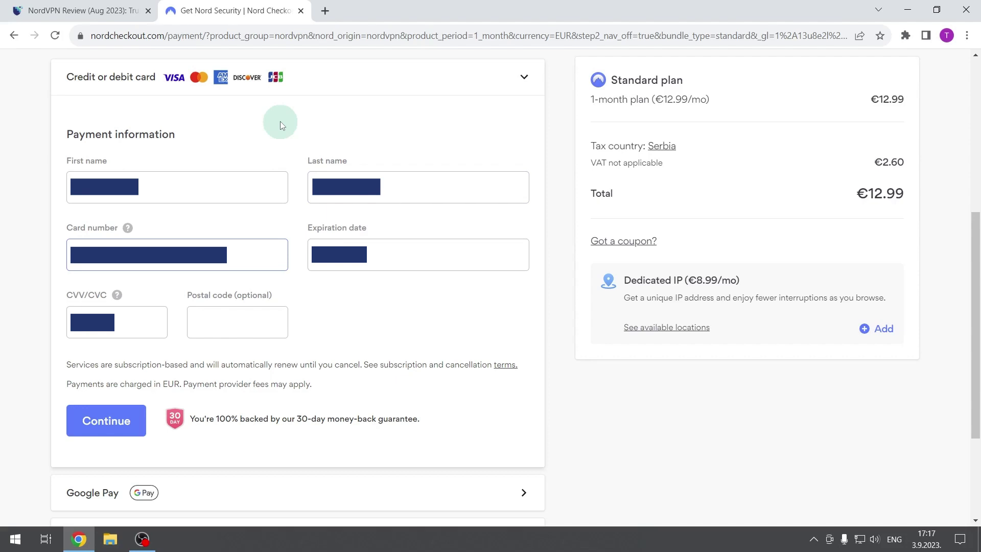
key("Tab")
key("Tab")
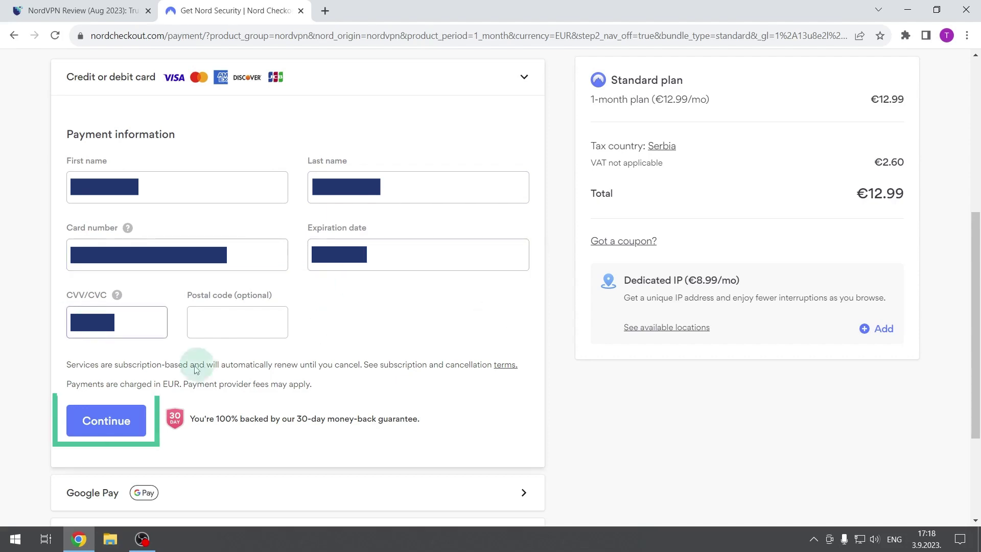
Step: Place the order and decline saving the card in the browser
left_click(108, 423)
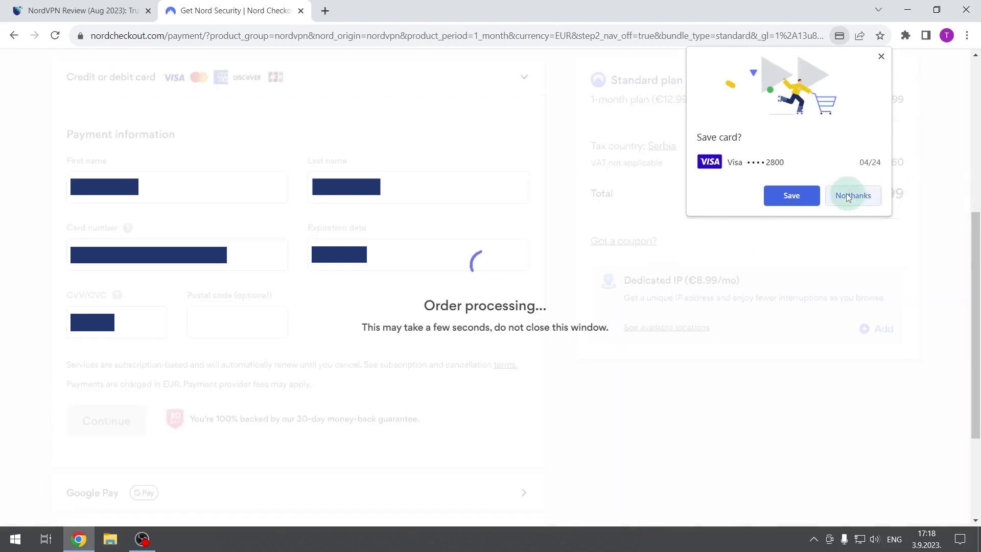
left_click(852, 195)
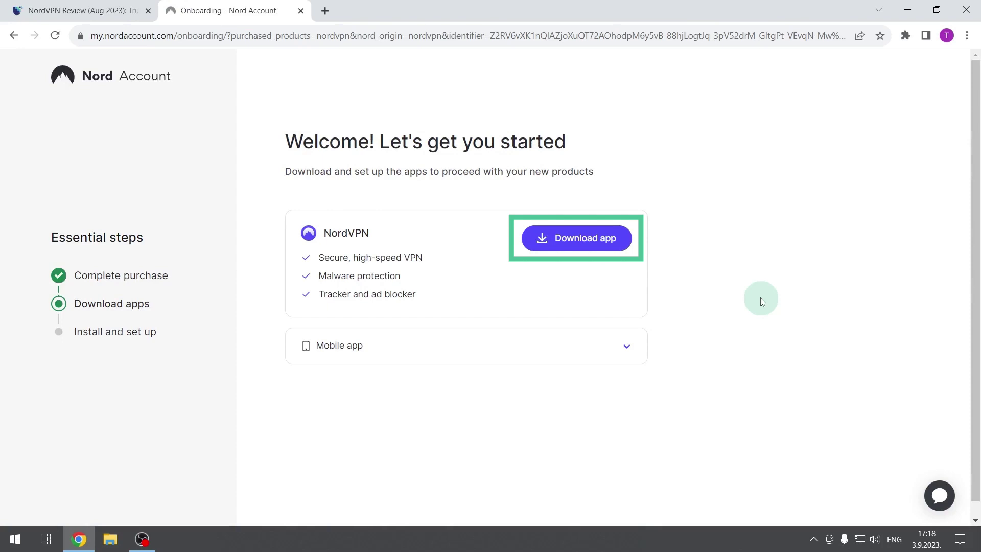
Step: Download the NordVPNSetup.exe Windows installer and run it
left_click(582, 238)
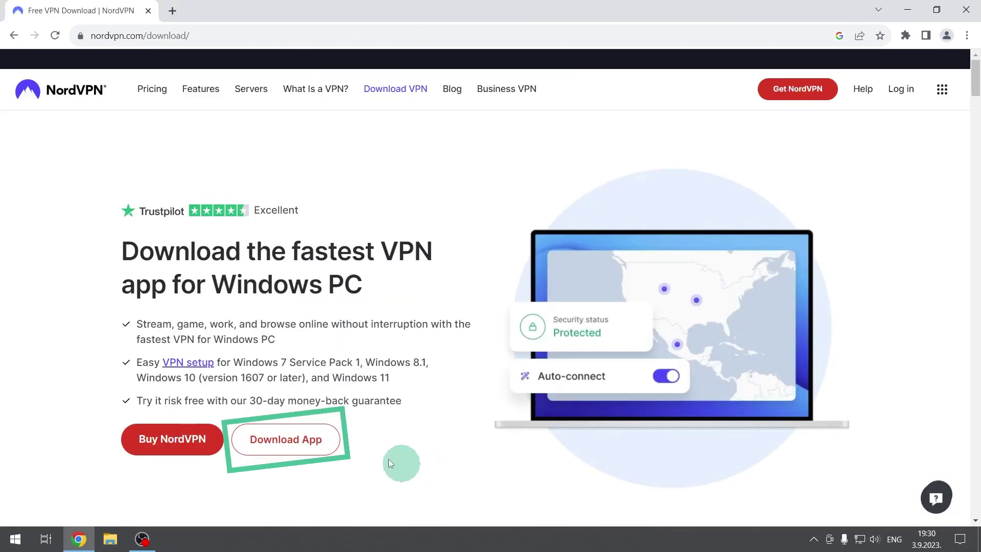
left_click(286, 439)
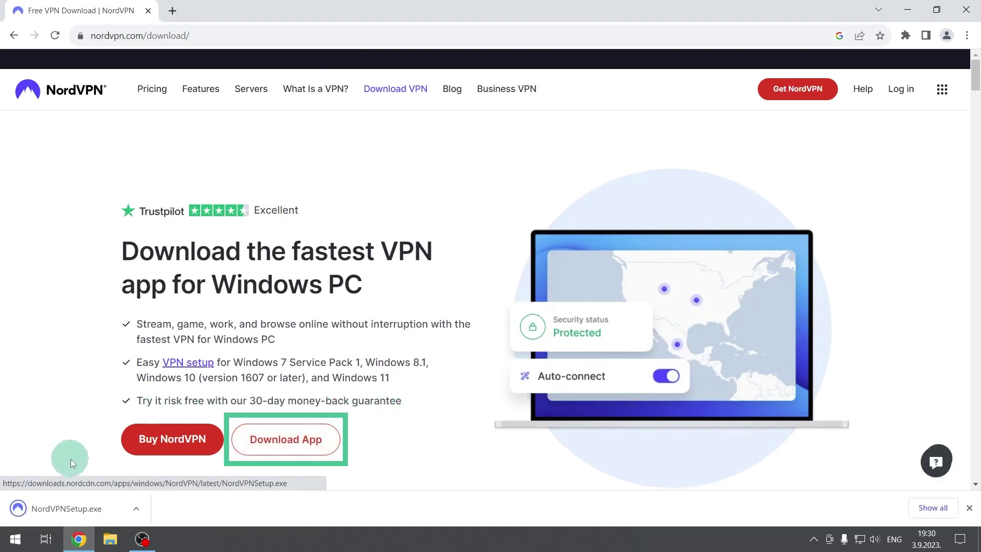
left_click(66, 508)
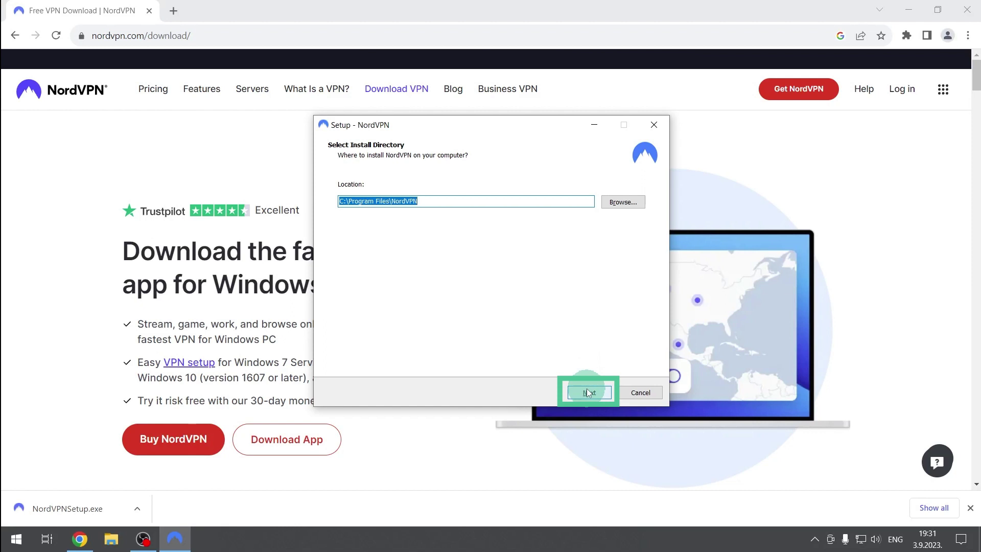
Step: Install NordVPN 7.12.3.0 in Program Files with desktop and start menu shortcuts, then launch it
left_click(586, 388)
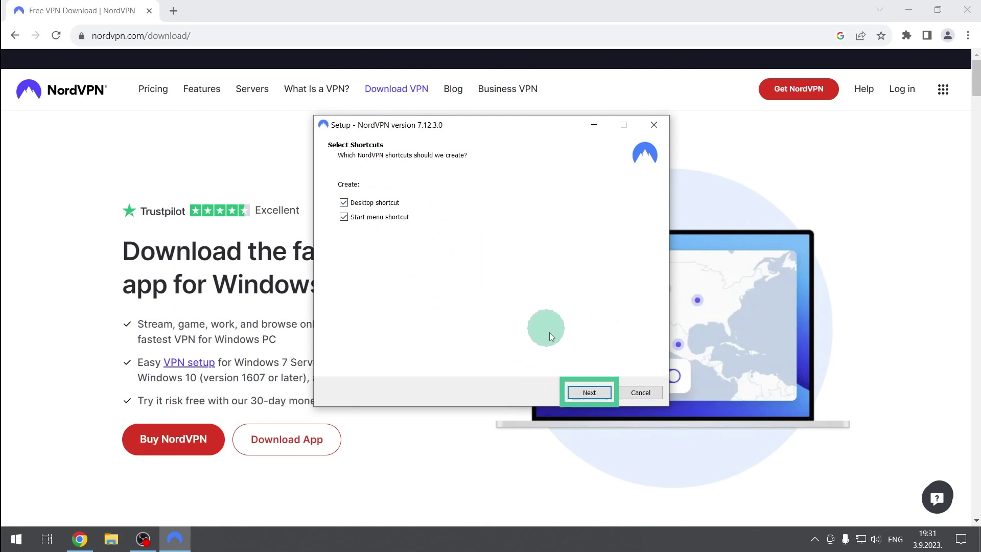
left_click(590, 392)
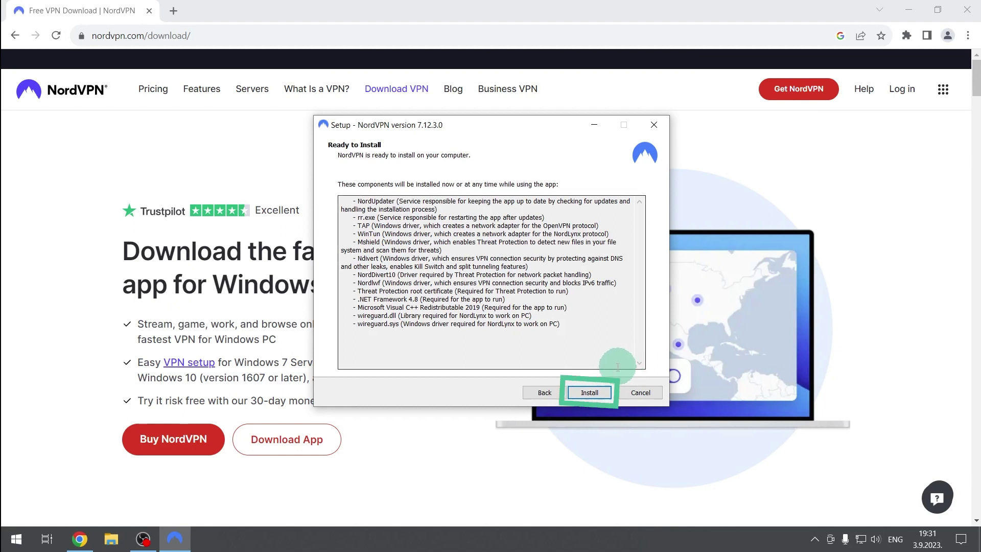
left_click(590, 392)
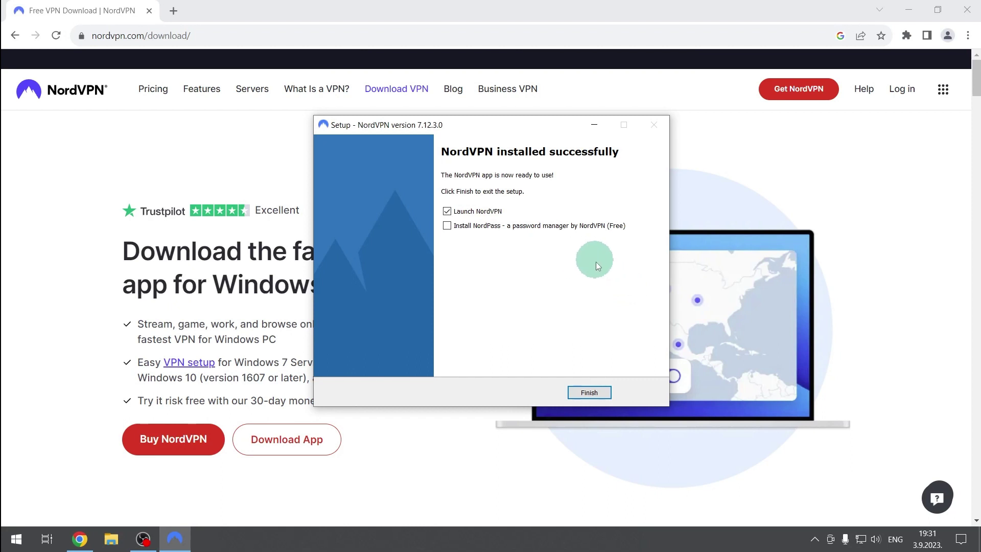
left_click(592, 395)
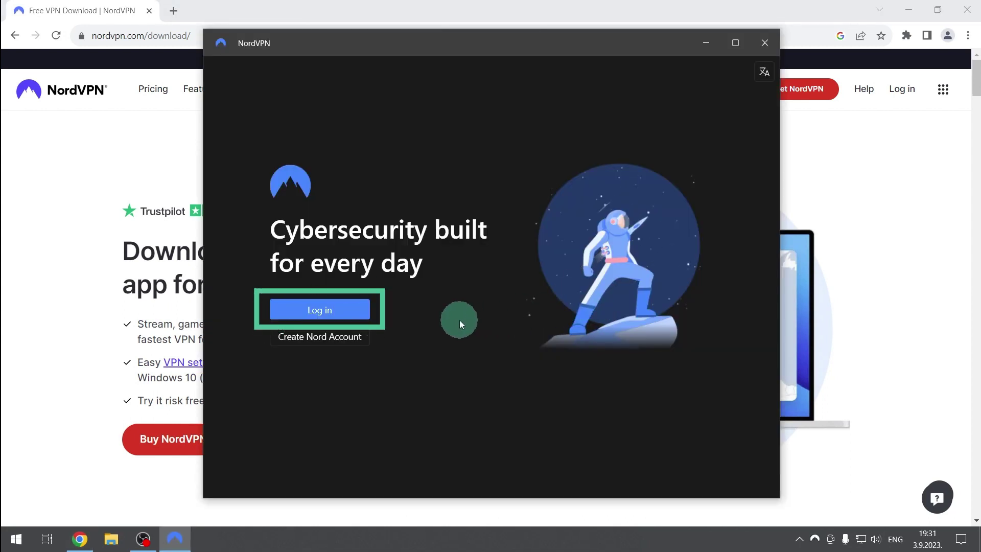
Step: Log in to the existing Nord Account with its email and password
left_click(343, 310)
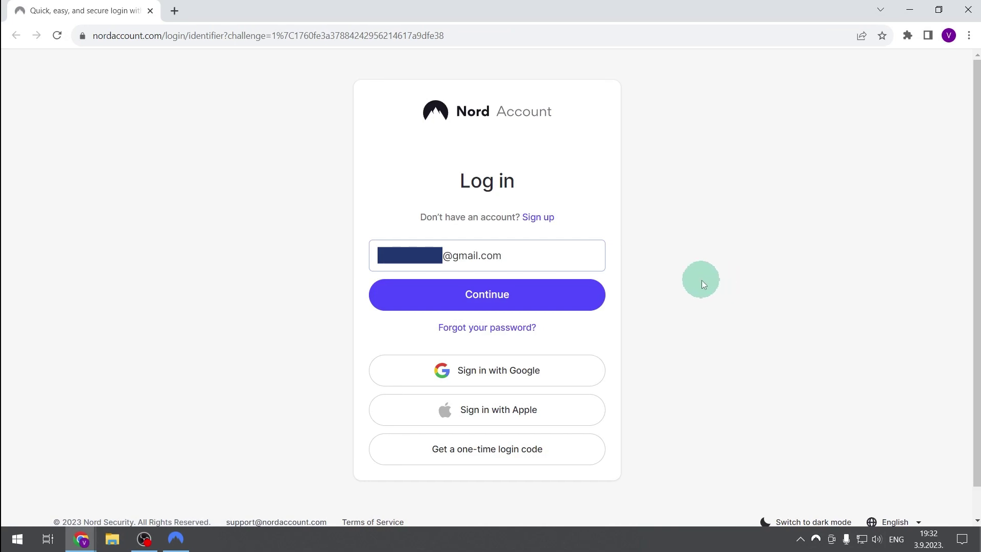
left_click(580, 296)
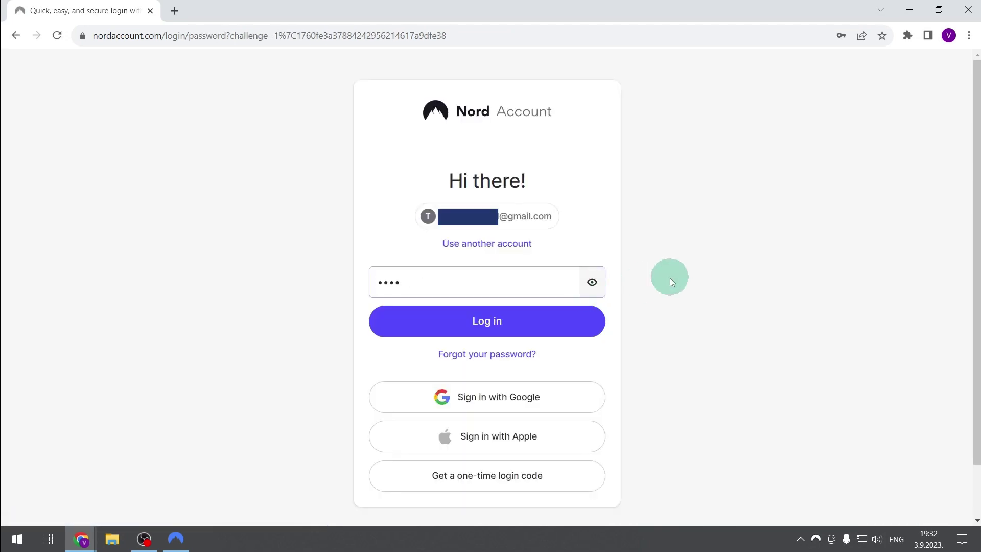
left_click(587, 321)
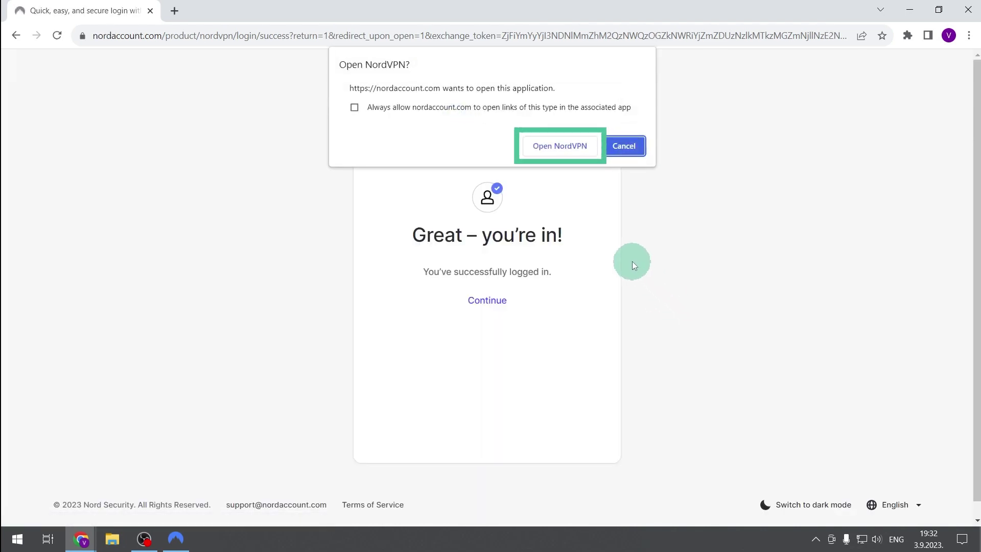
Step: Open NordVPN from the browser and accept the recommended setup settings
left_click(566, 144)
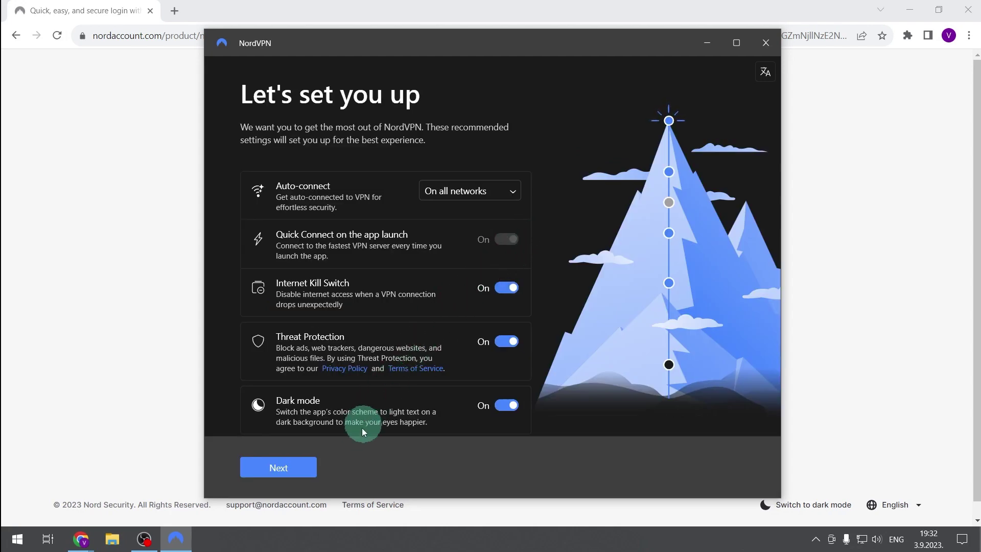
left_click(303, 468)
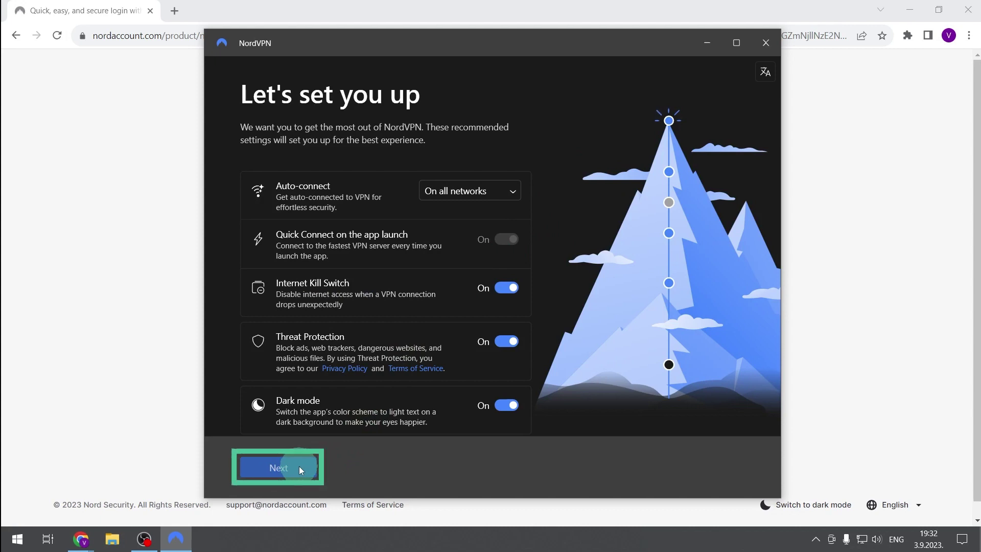
left_click(299, 467)
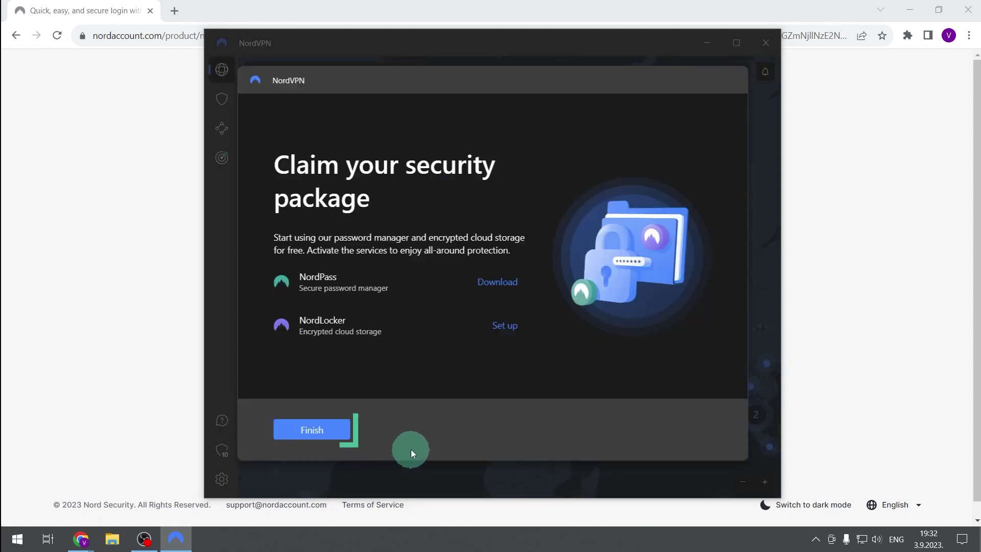
Step: Finish onboarding, then switch from Serbia #81 to a United States server on the map
left_click(338, 427)
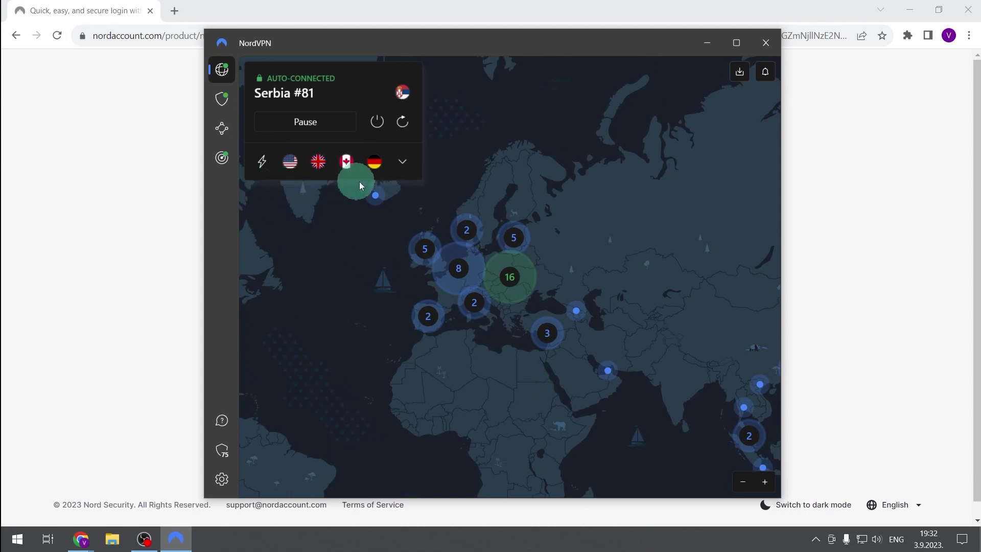
left_click(290, 161)
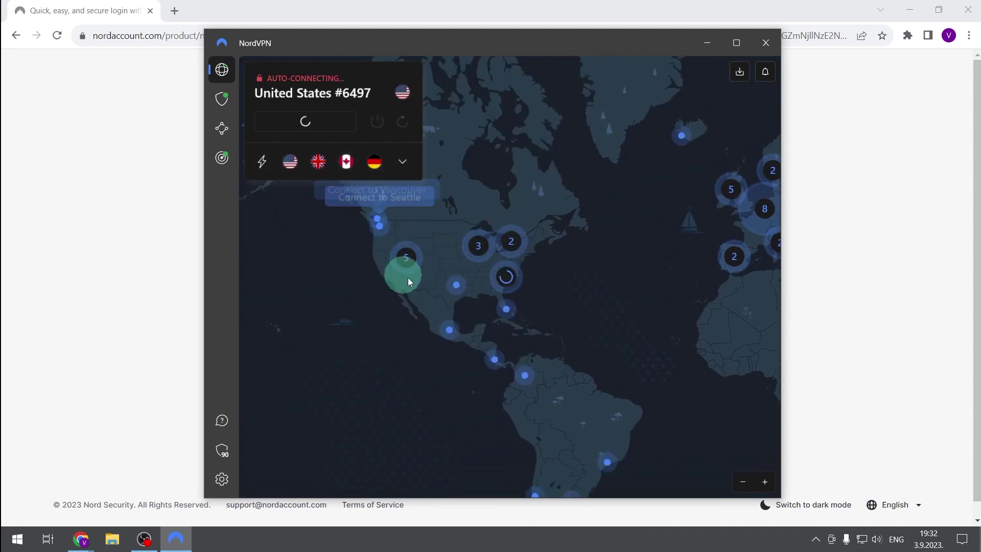